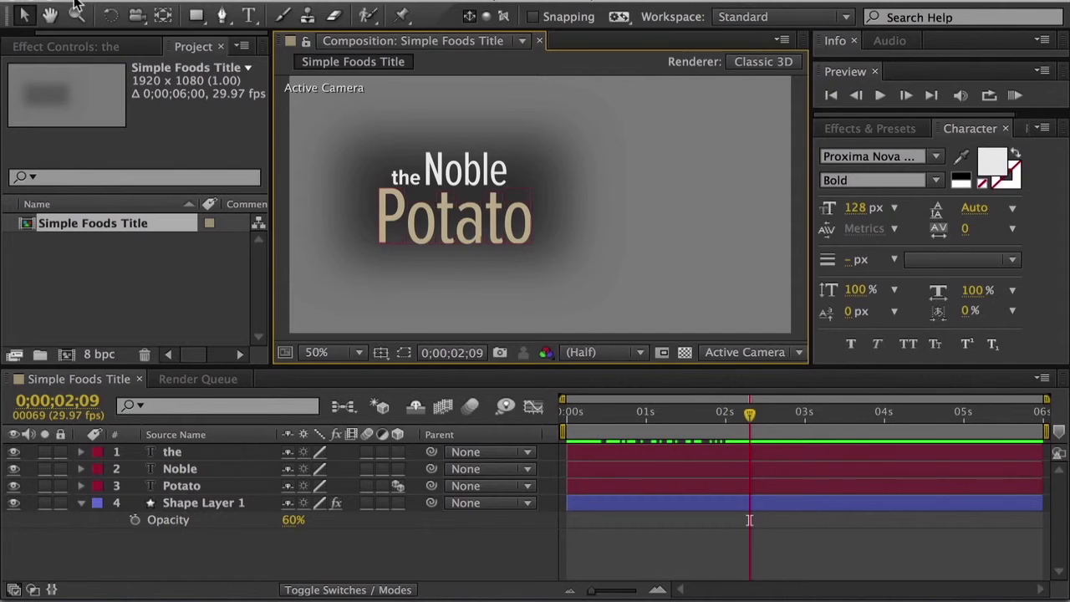
Step: Scrub through the Simple Foods Title animation to around 0;00;01;16 to review how the title animates
key(super+Tab)
click(631, 414)
drag(630, 418, 687, 434)
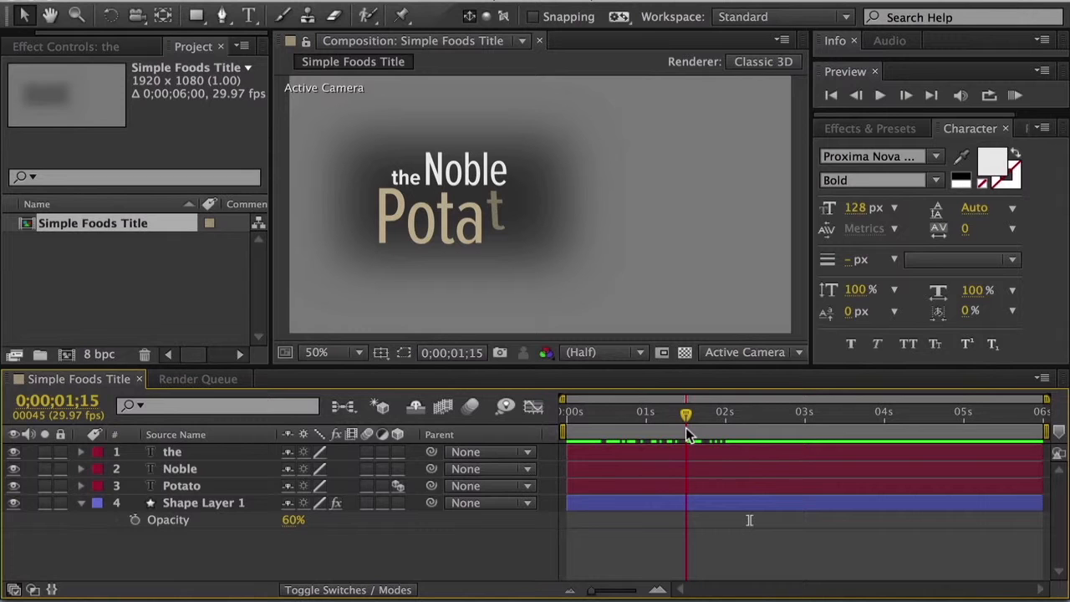
mouse_move(686, 428)
mouse_down()
mouse_move(722, 431)
mouse_move(634, 431)
mouse_move(688, 432)
mouse_up()
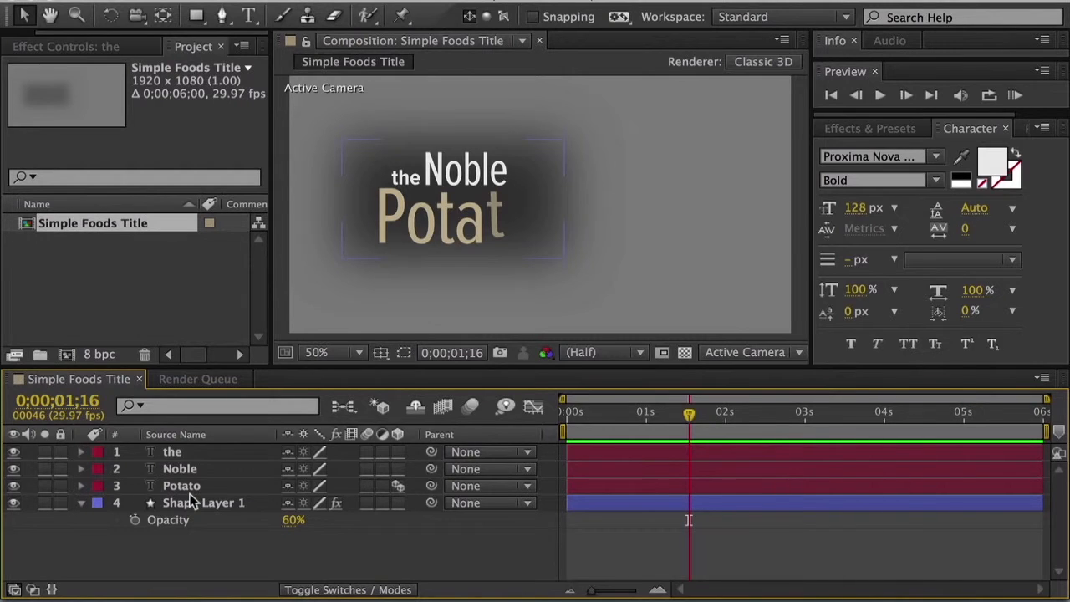
Step: Make sure the Template option is enabled in the Simple Foods Title composition's advanced settings and apply them
key(super+k)
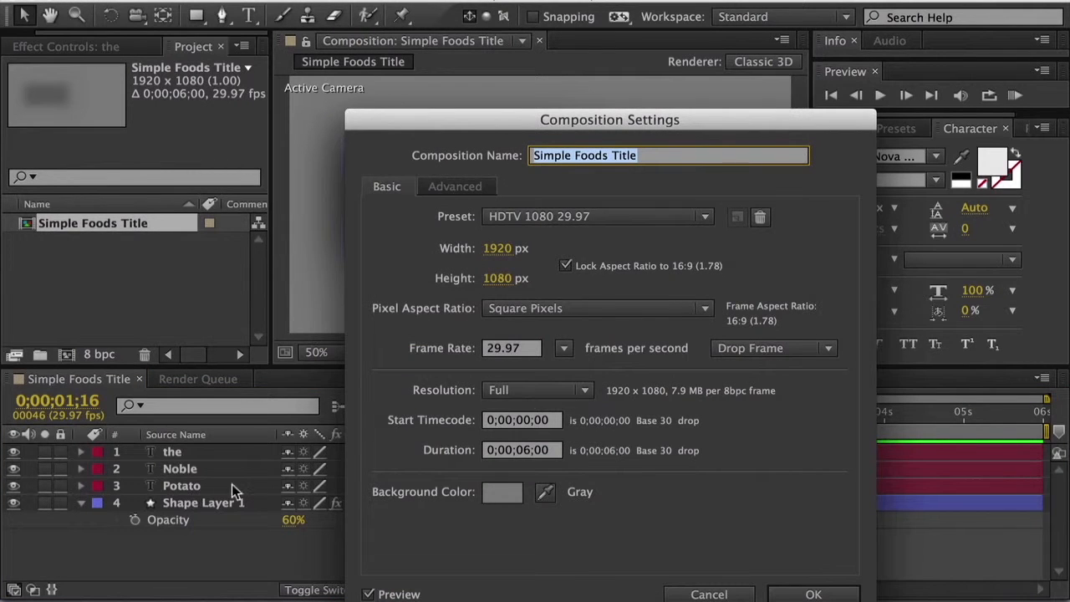
click(455, 185)
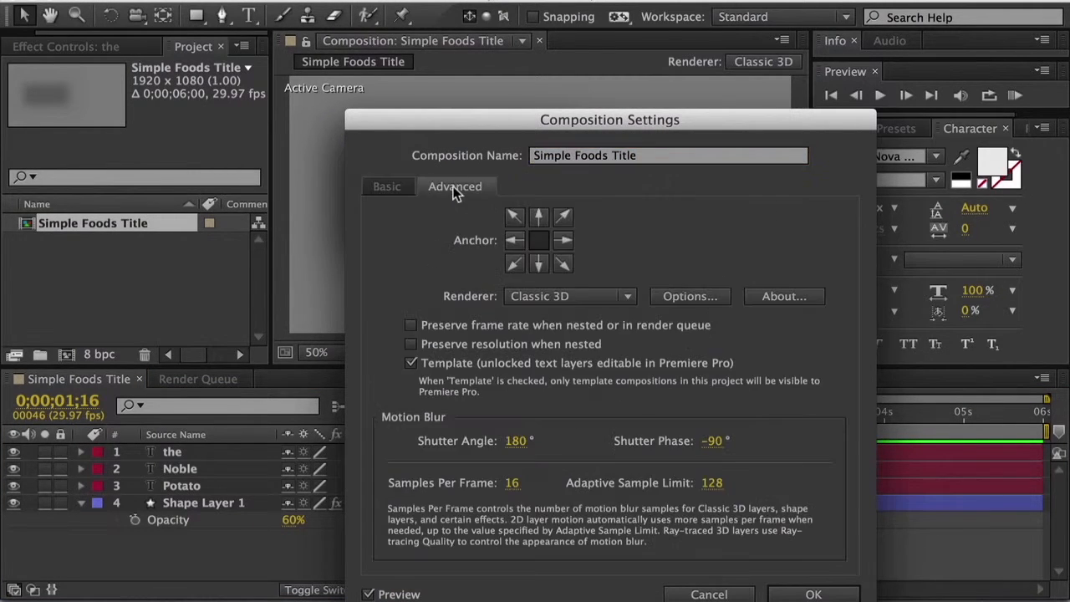
drag(481, 124, 461, 42)
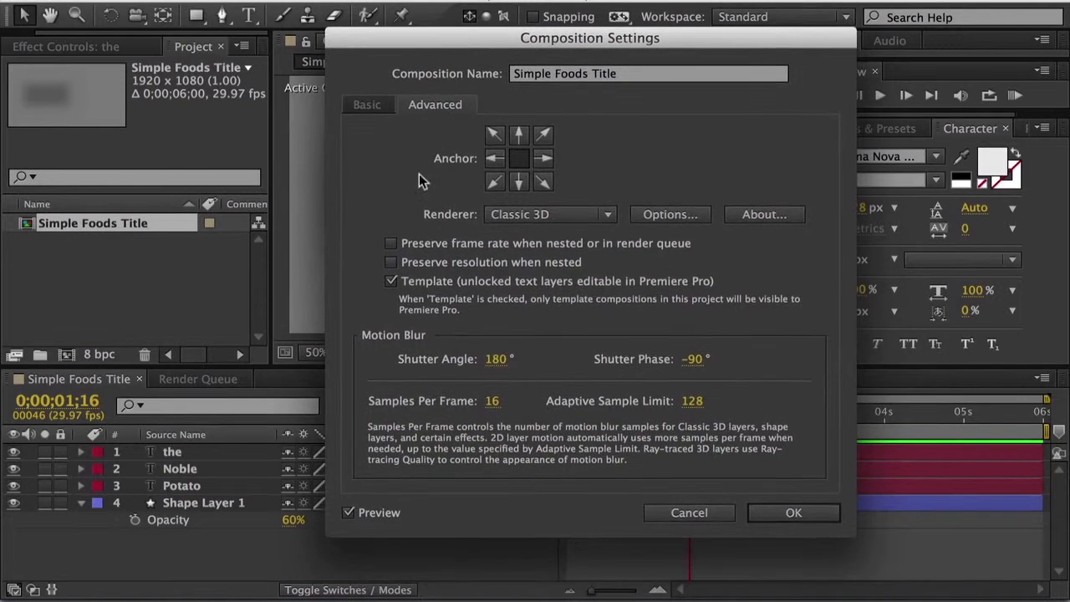
click(391, 281)
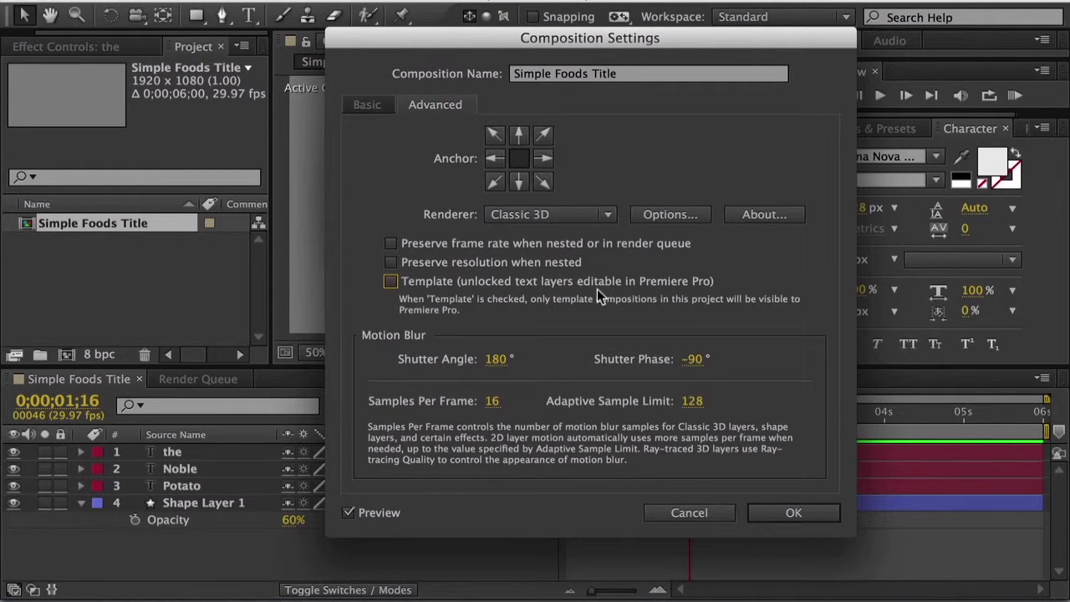
click(391, 282)
click(794, 514)
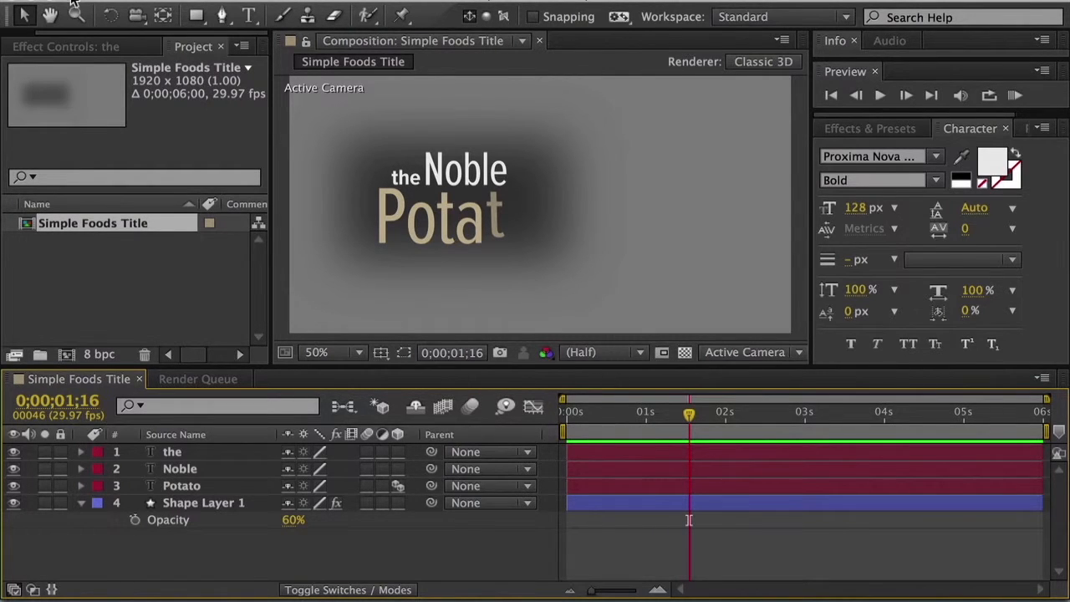
Step: Bring the Simple Foods Title composition into the Live Text Demo project and switch to Premiere Pro
drag(81, 2, 516, 10)
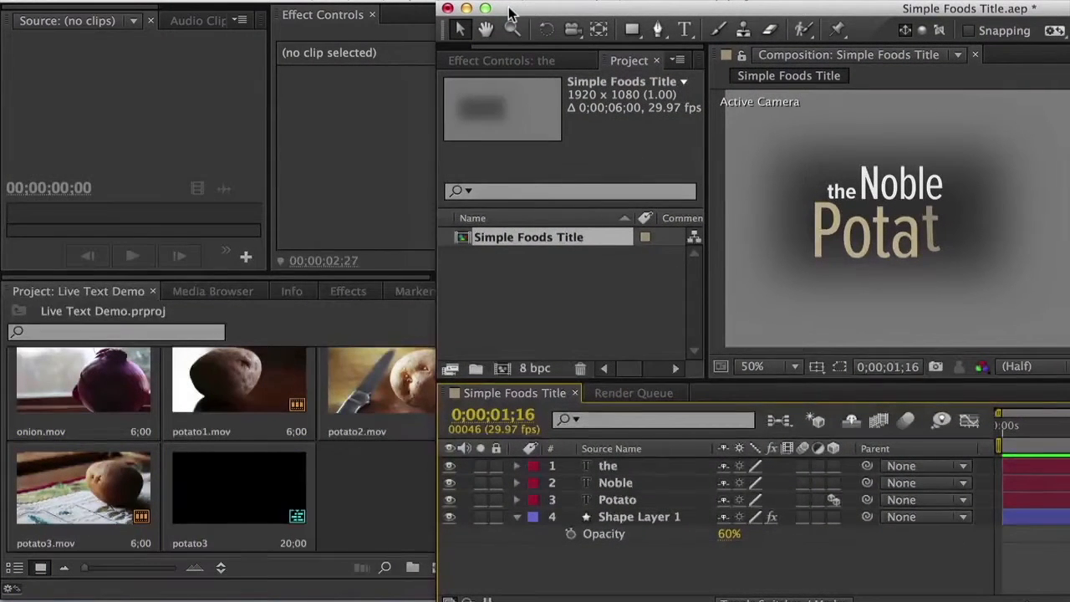
drag(463, 241, 379, 470)
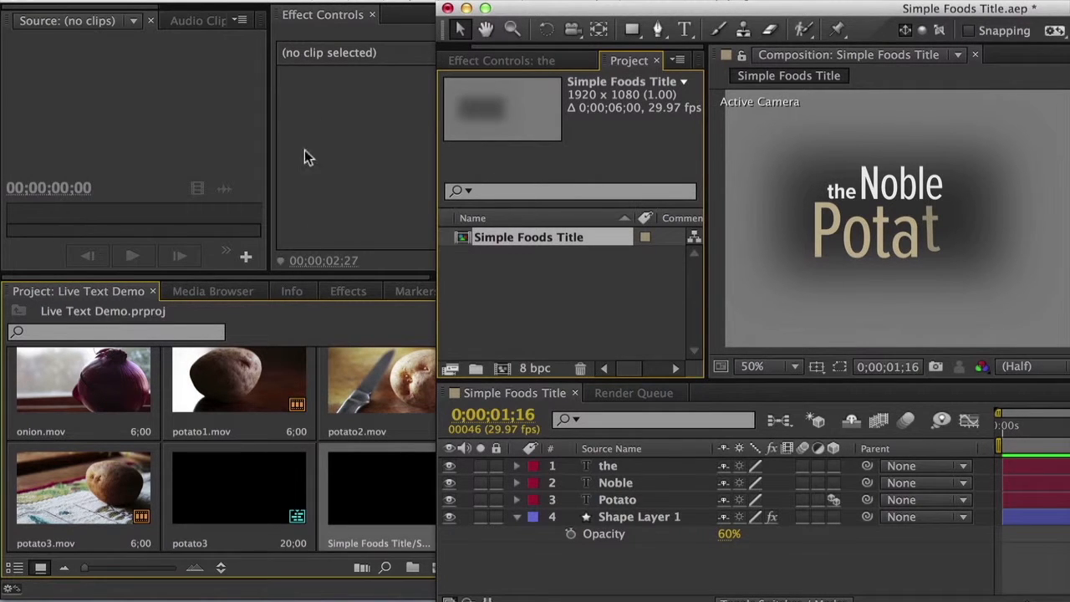
click(301, 2)
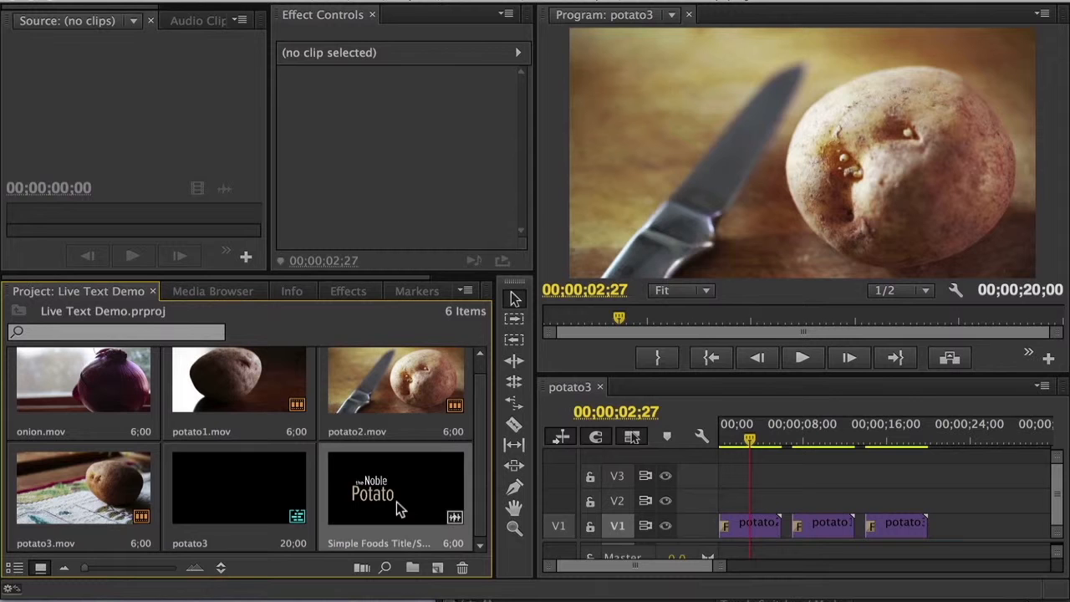
Step: Place the Simple Foods Title clip on track V2 above each of the three potato clips in the sequence
drag(396, 502, 736, 500)
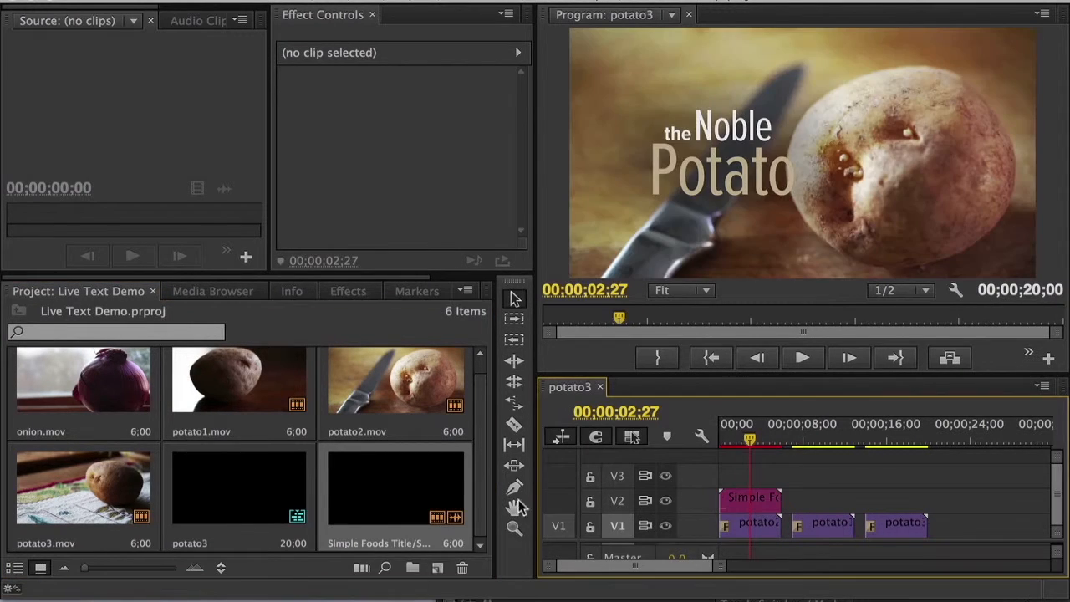
drag(392, 492, 799, 502)
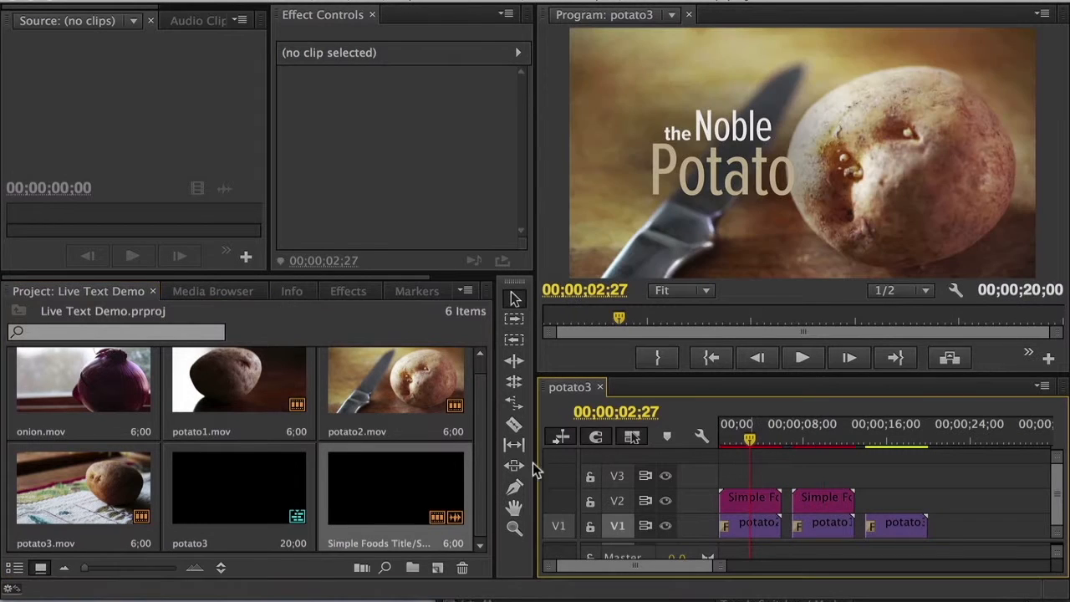
drag(425, 485, 870, 500)
Step: Shift the second title clip horizontally by setting its Motion position X value to 1143
drag(774, 438, 815, 444)
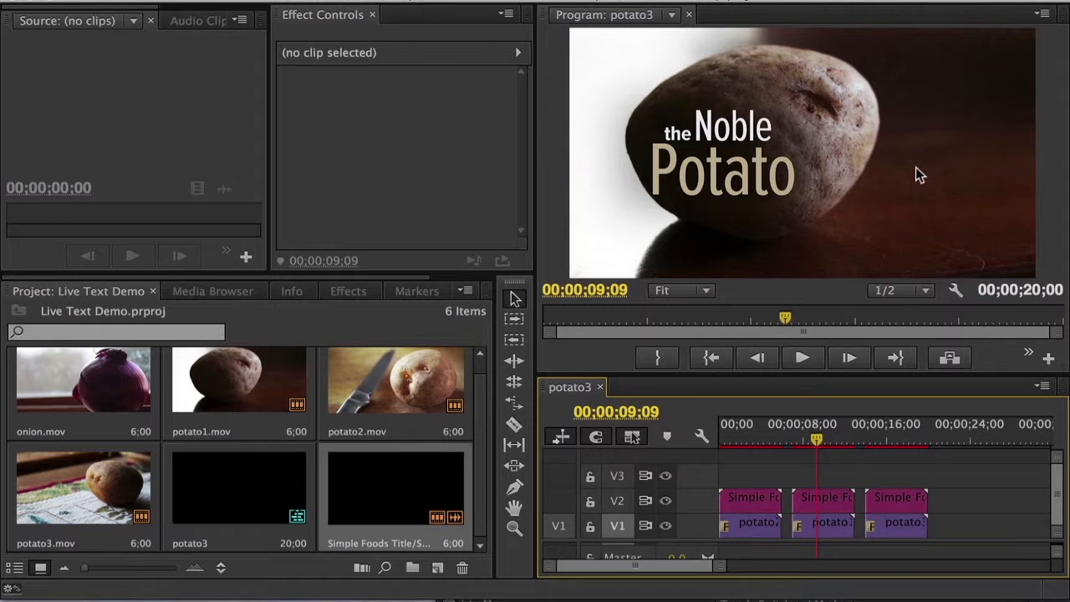
double_click(831, 500)
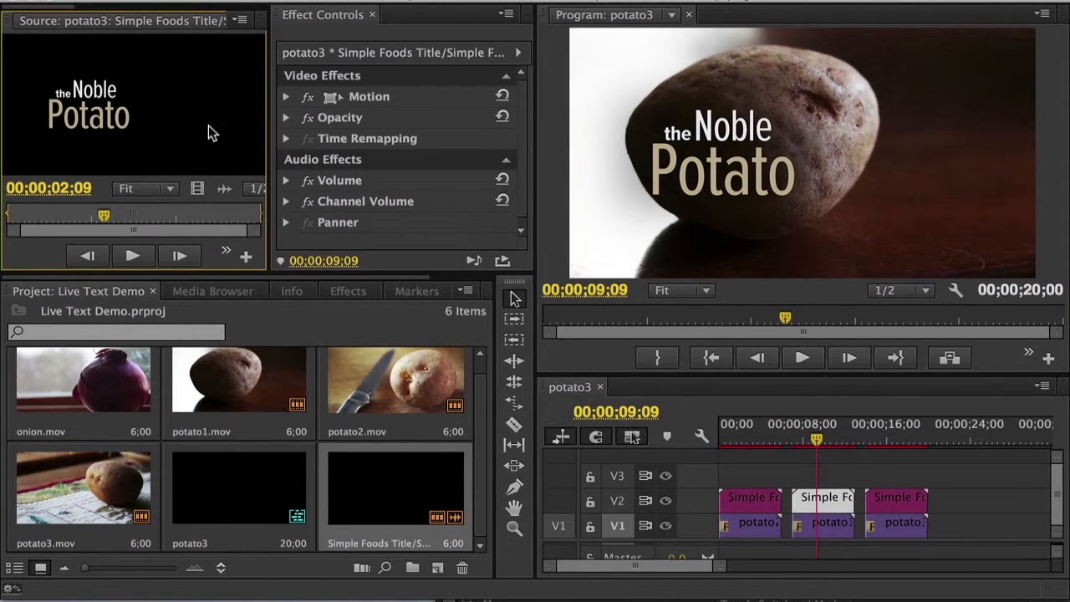
click(286, 96)
drag(401, 114, 822, 115)
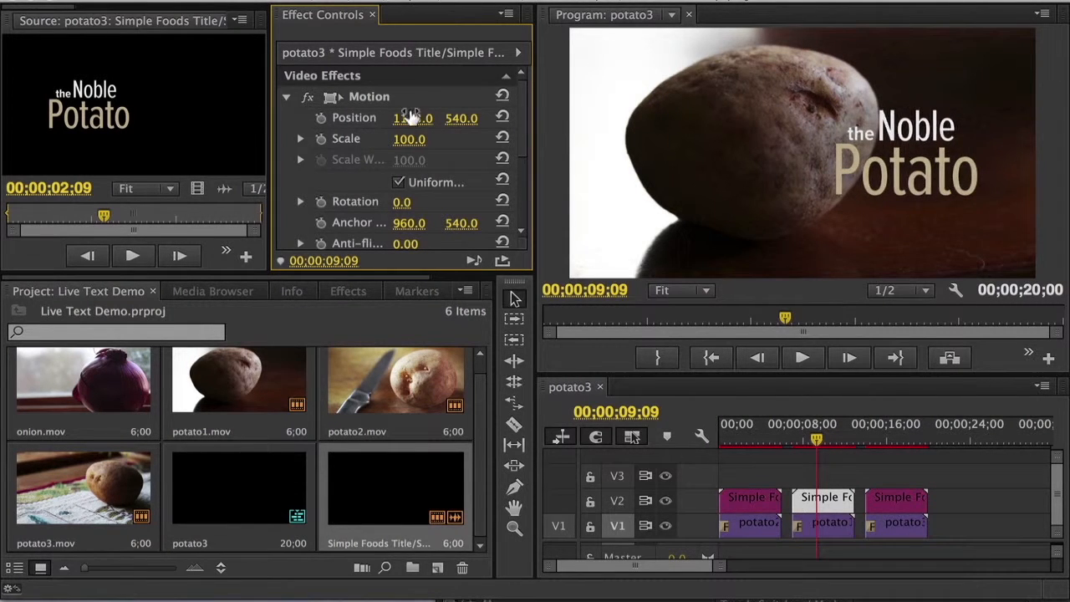
Step: Switch to After Effects and change the fill color of the Potato text layer to white
drag(792, 444, 768, 442)
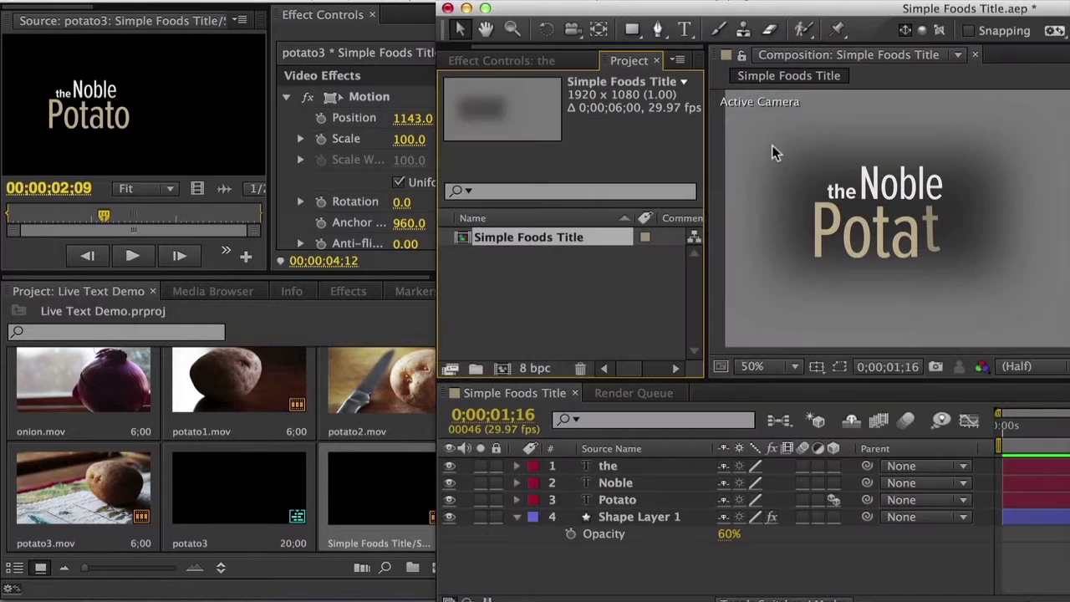
click(429, 5)
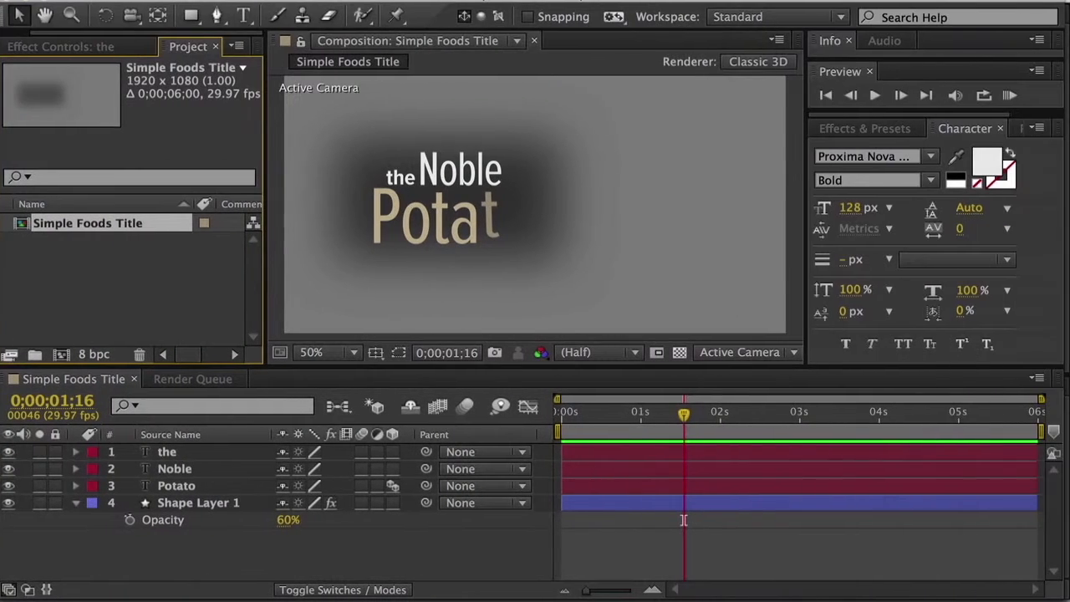
click(172, 487)
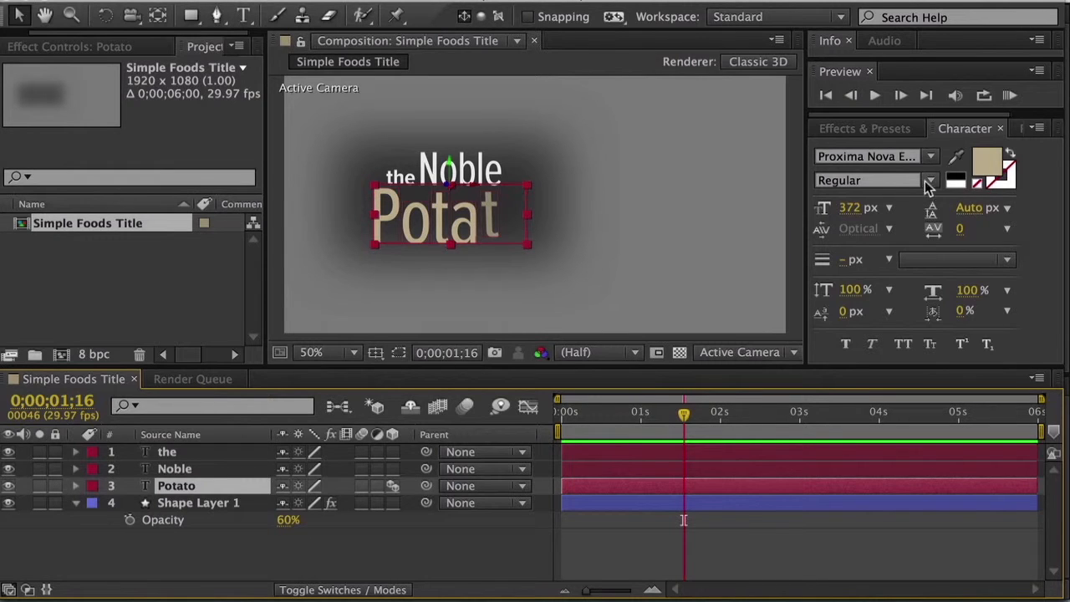
click(957, 161)
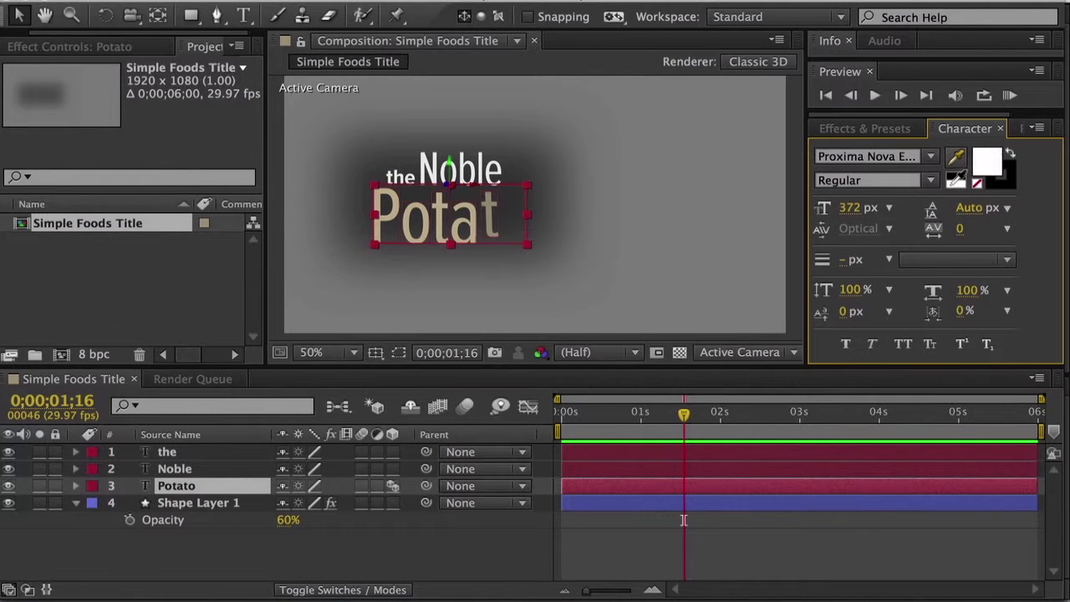
click(959, 178)
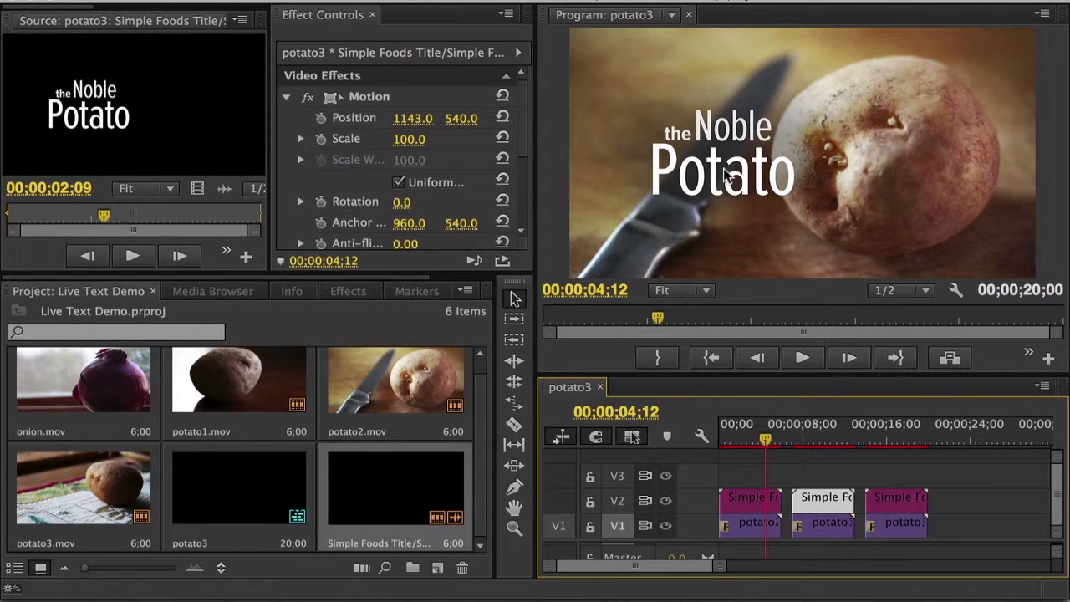
Step: Check the recolored title over each of the three potato clips in the Premiere Pro sequence
click(820, 439)
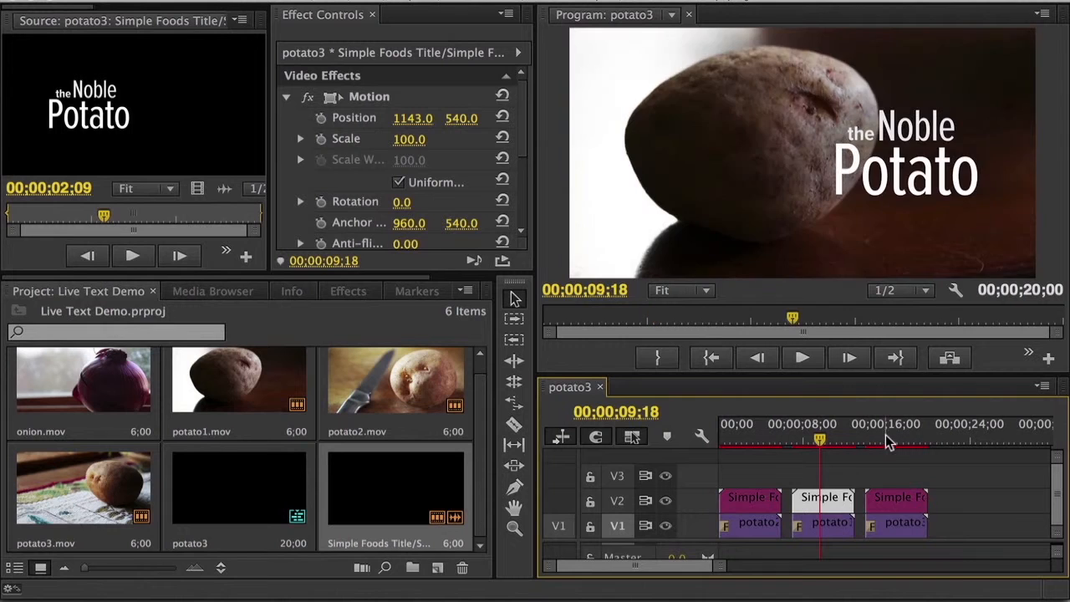
click(890, 434)
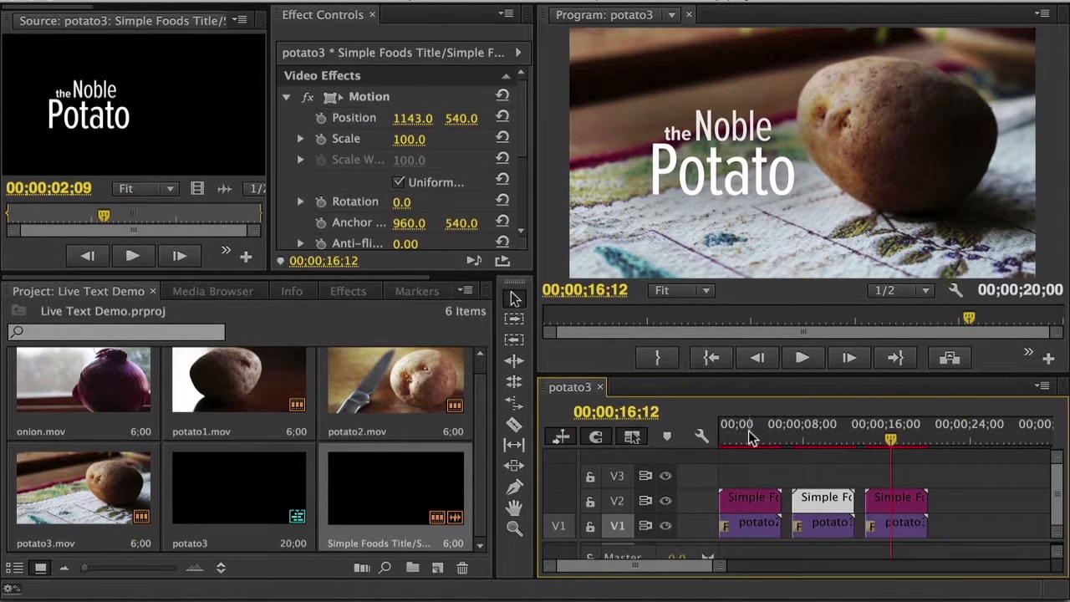
click(750, 439)
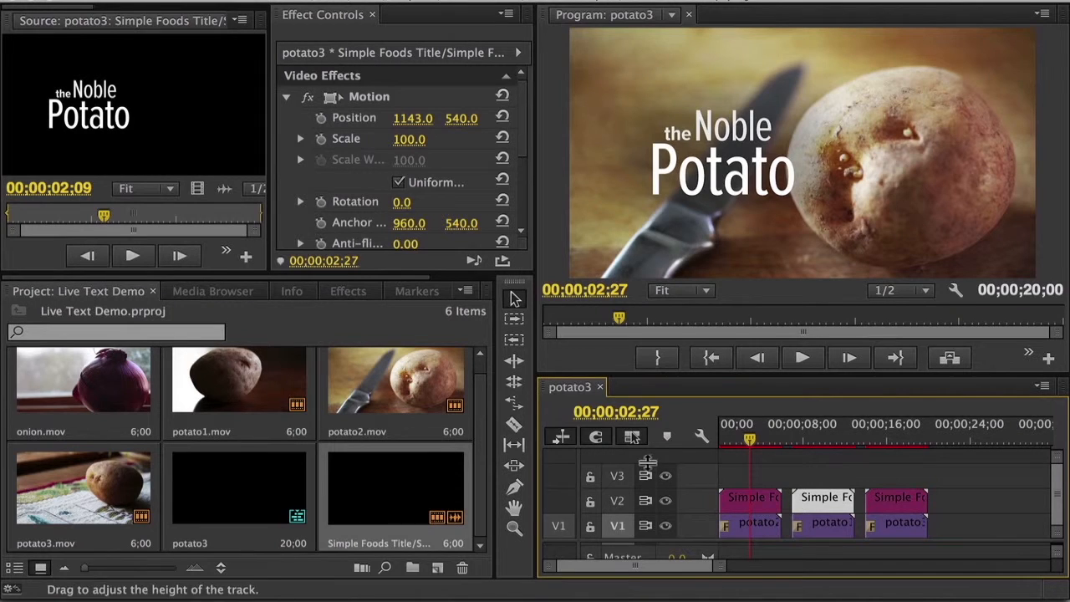
Step: Change the title clip's editable Noble text to "Humble" and check the titles over the second and third potato clips
double_click(374, 483)
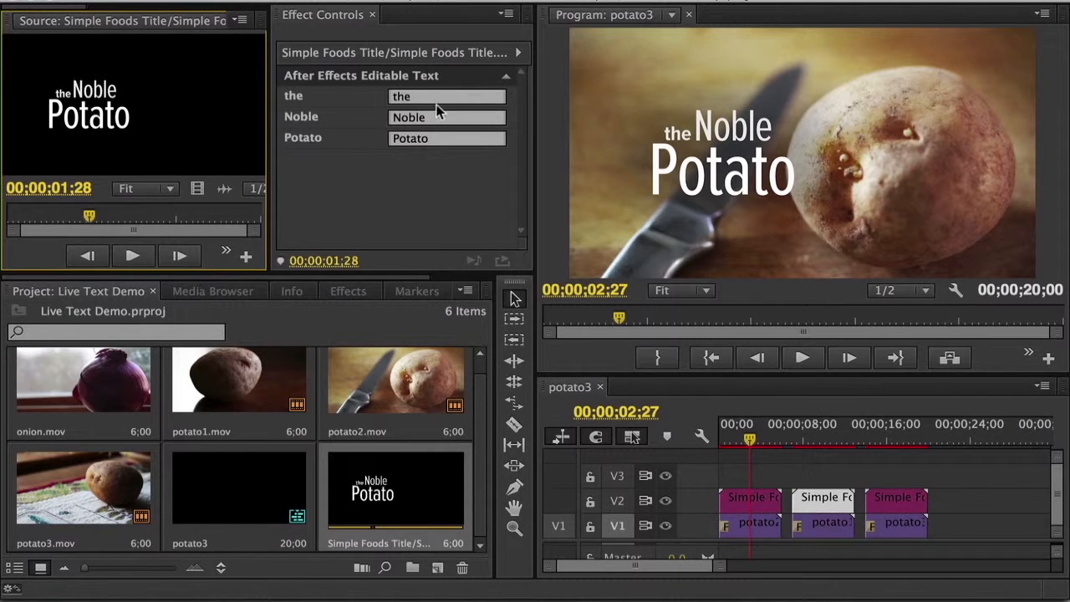
click(415, 119)
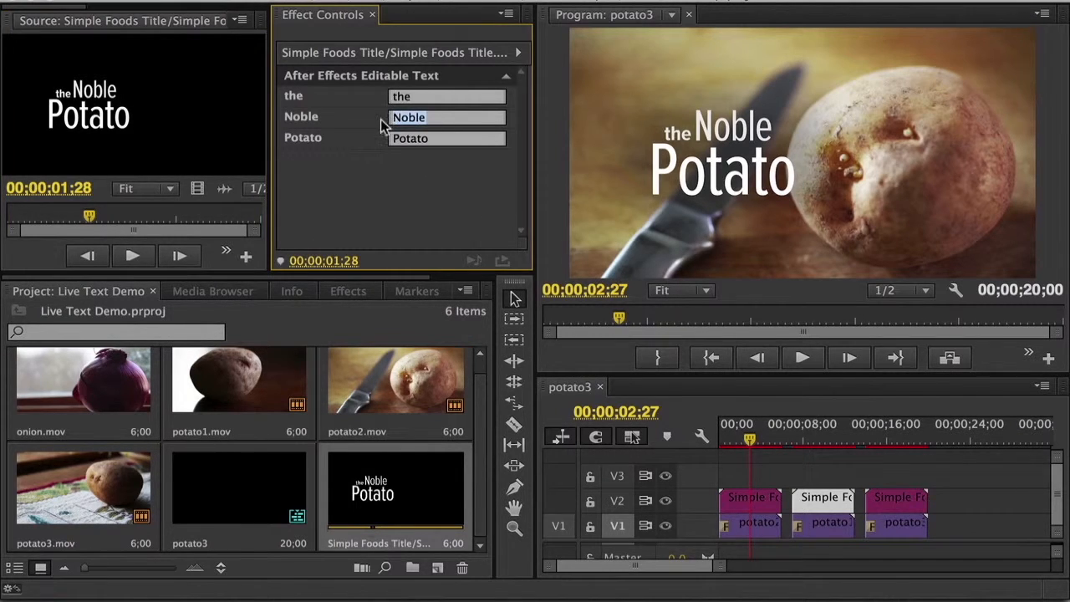
text(Humble)
key(Return)
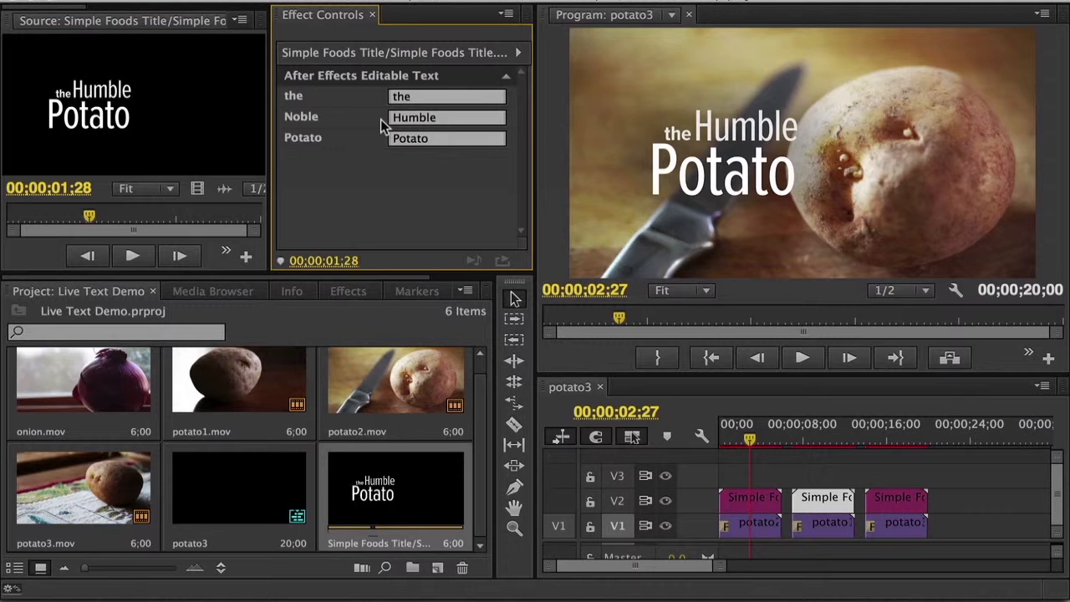
click(815, 440)
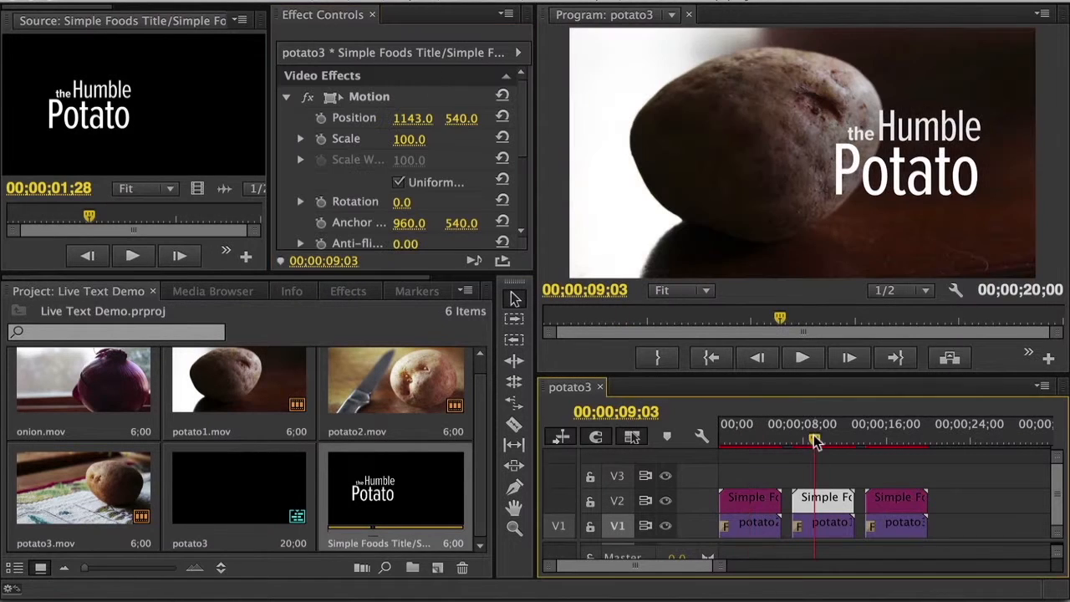
click(885, 438)
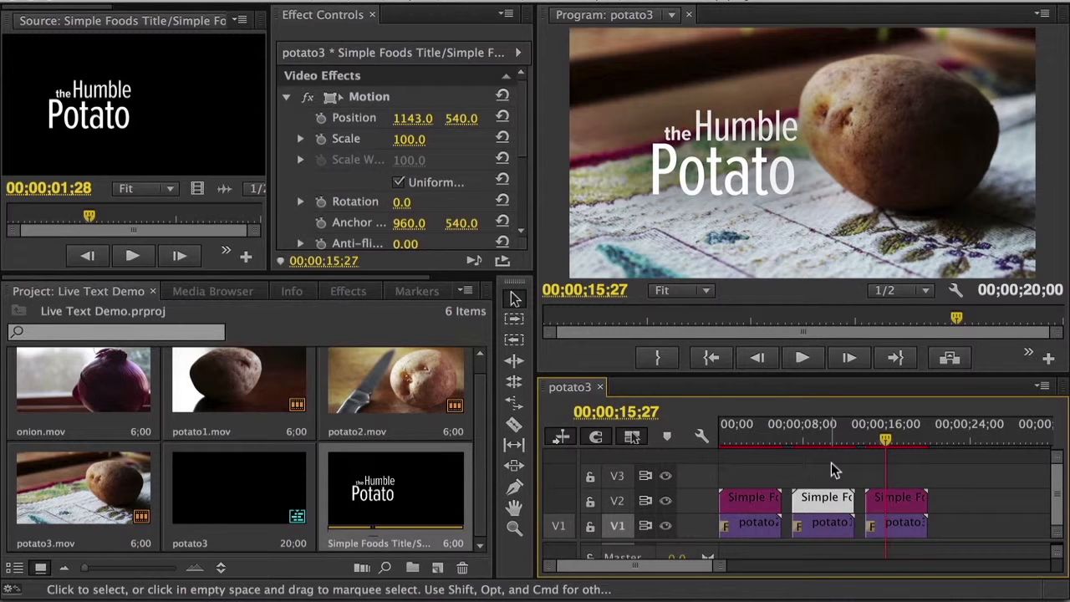
Step: Add onion.mov to track V1 after the third potato clip and view the sequence at 00;00;23;26
drag(112, 376, 953, 506)
drag(953, 502, 967, 525)
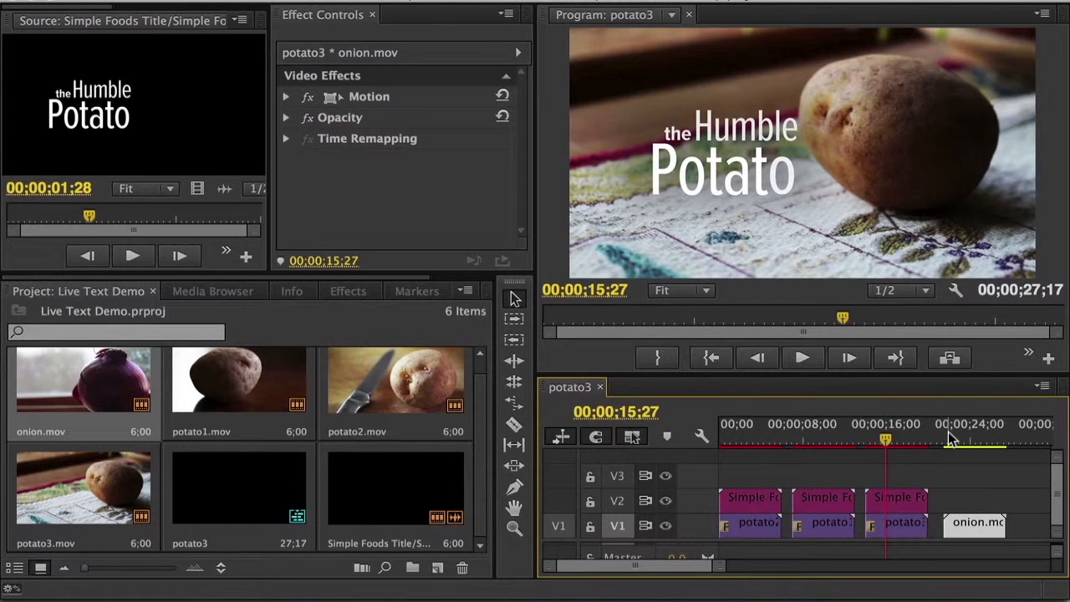
mouse_move(948, 433)
mouse_down()
mouse_move(976, 439)
mouse_move(967, 438)
mouse_up()
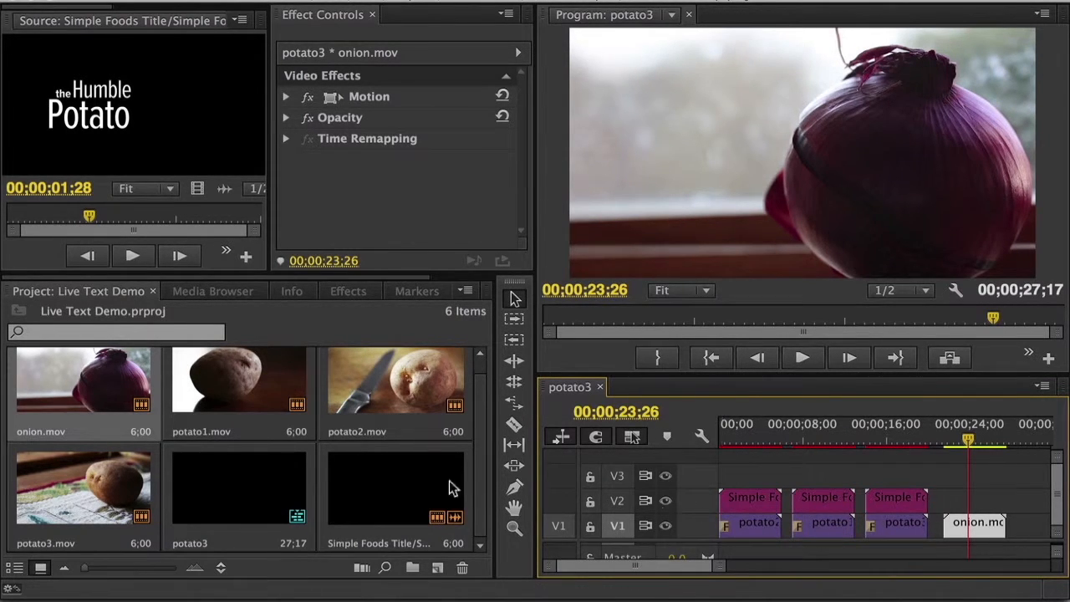
Step: Duplicate the Simple Foods Title clip in the project and place the copy on track V2 above the onion clip
right_click(401, 488)
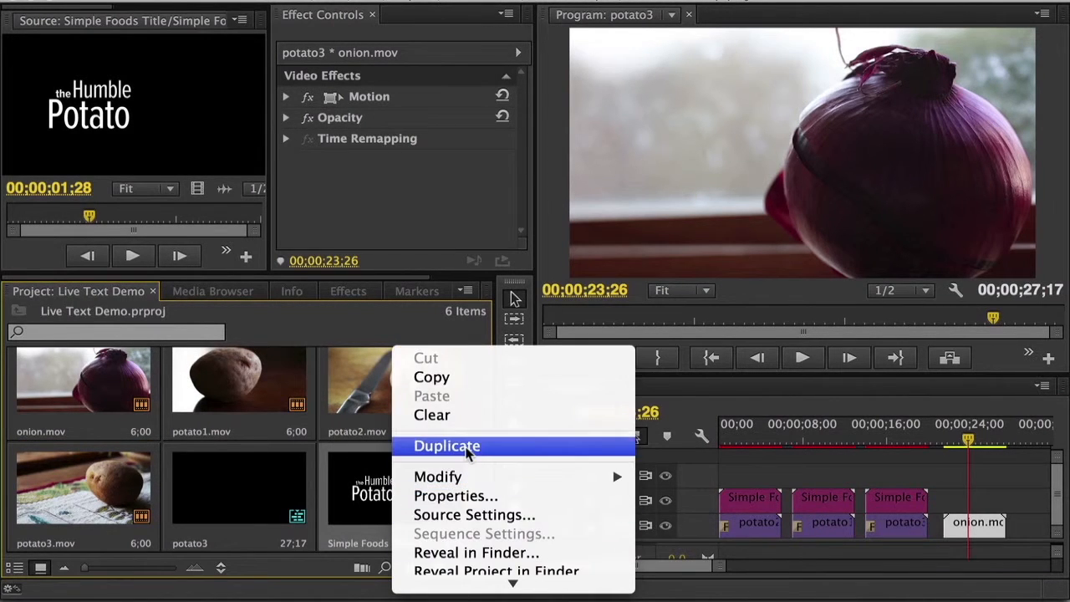
click(468, 448)
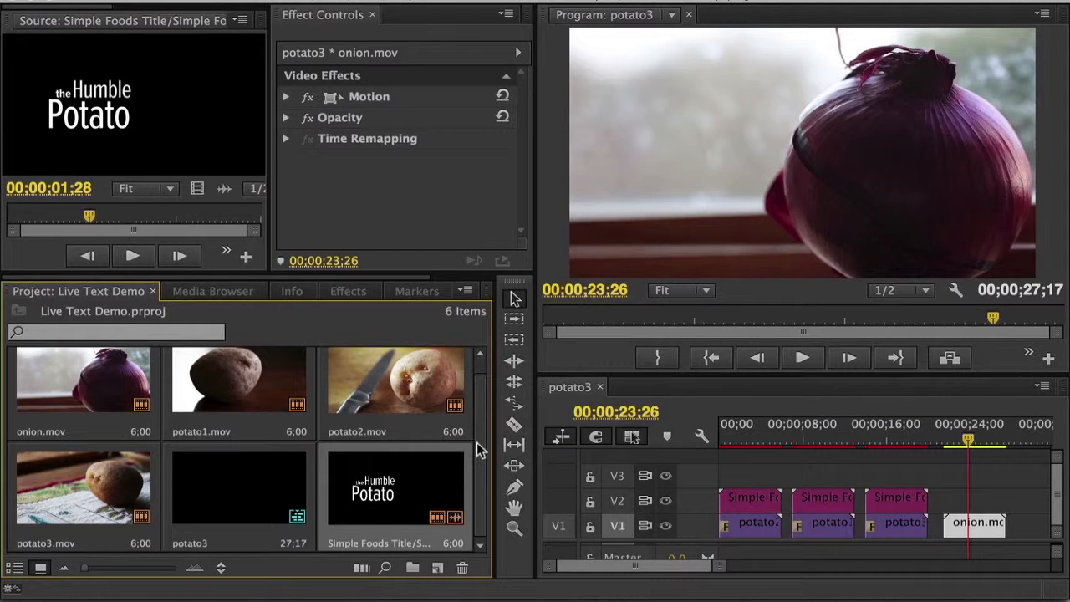
scroll(478, 447, down, 2)
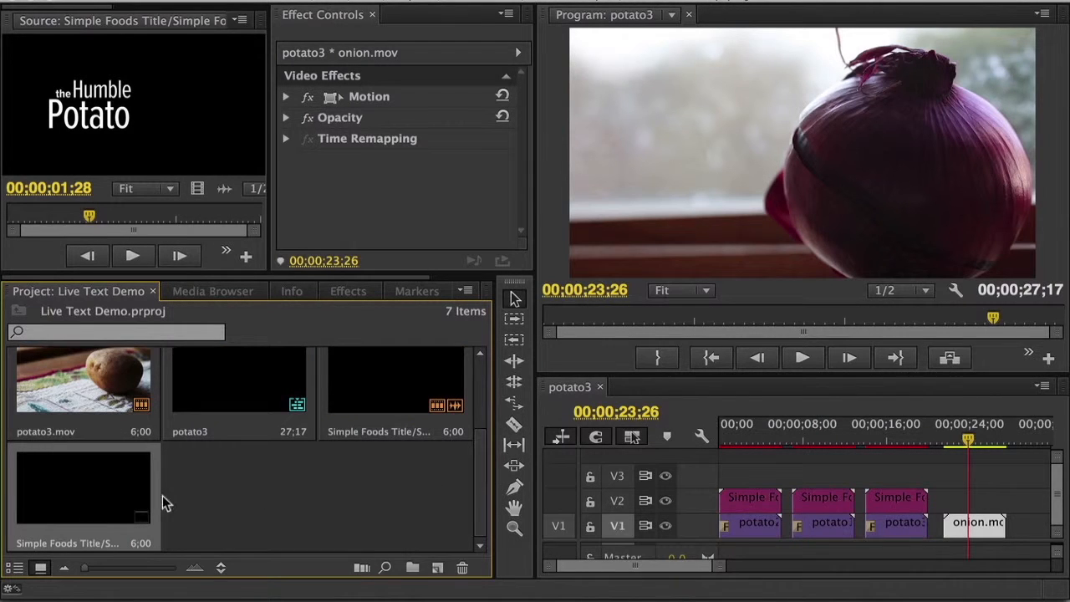
click(64, 500)
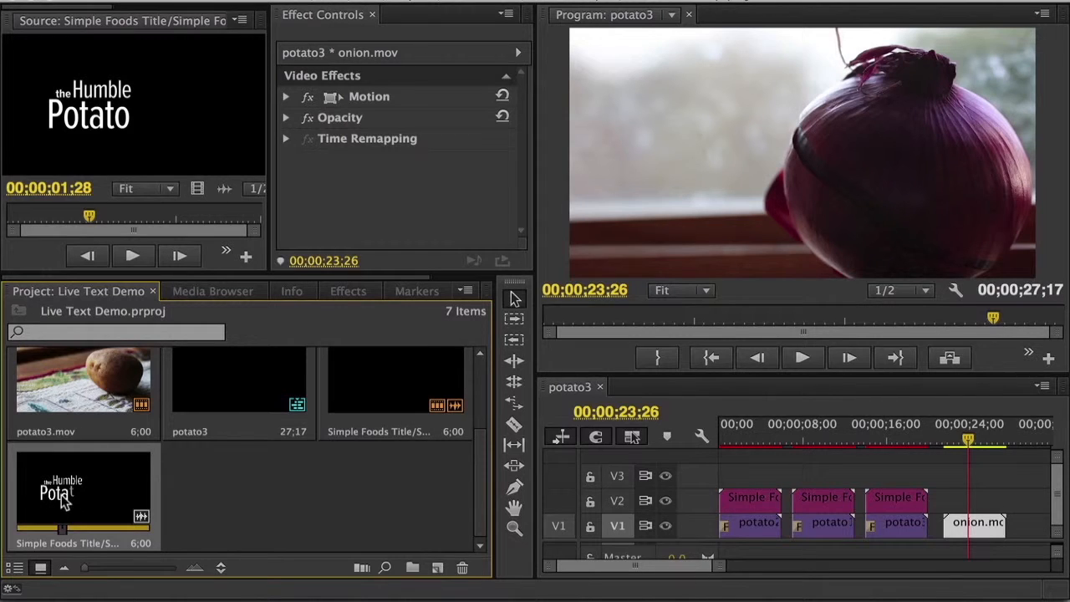
drag(65, 500, 943, 495)
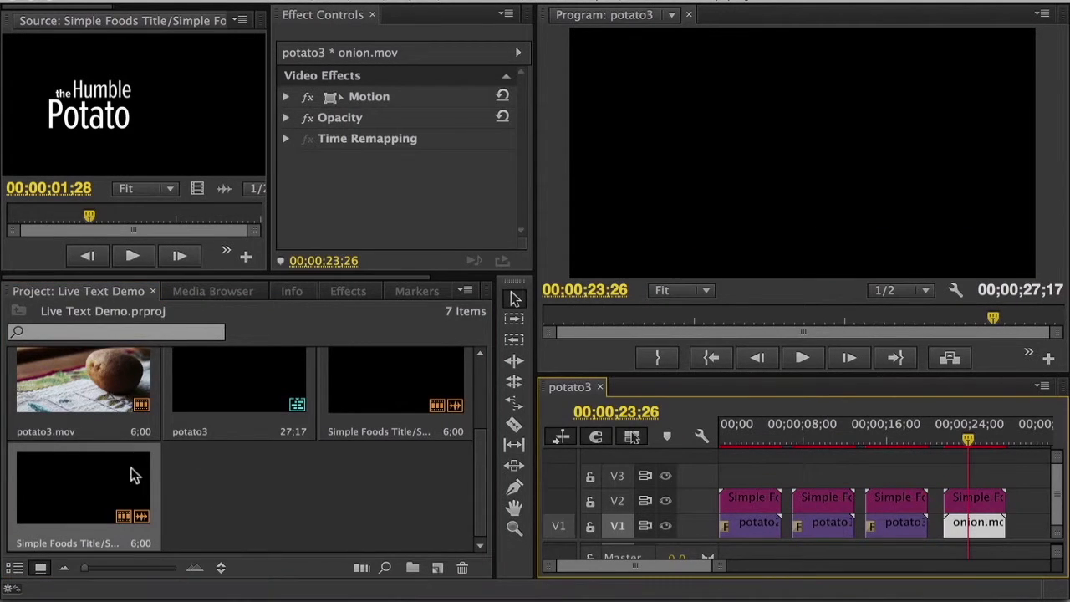
Step: Change the duplicated title's editable text so the Noble entry reads "Noble" and the Potato entry reads "Onion"
click(92, 494)
click(412, 120)
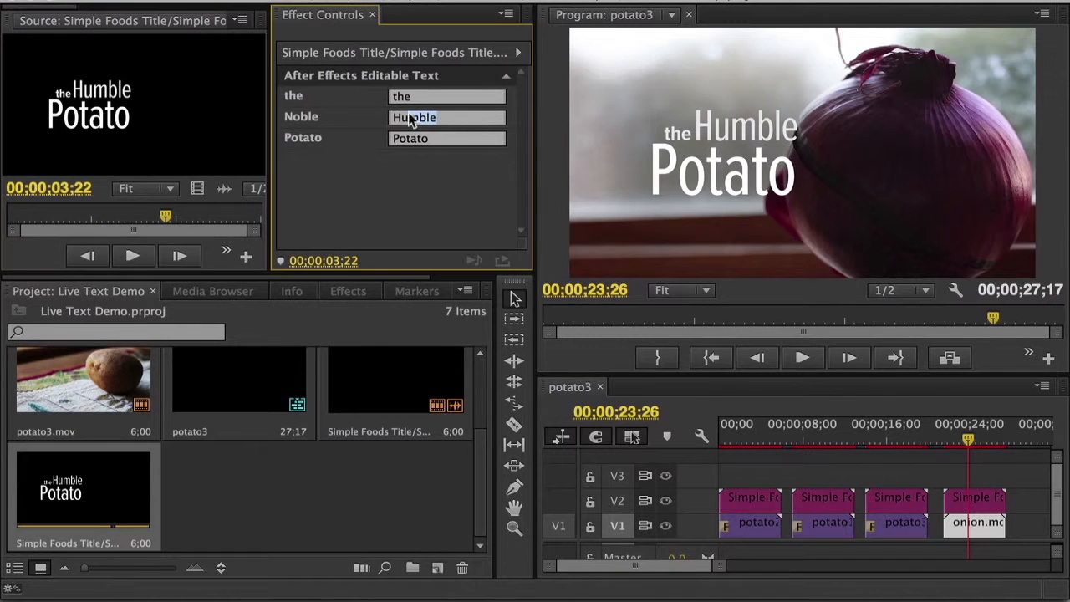
text(Noble)
key(Tab)
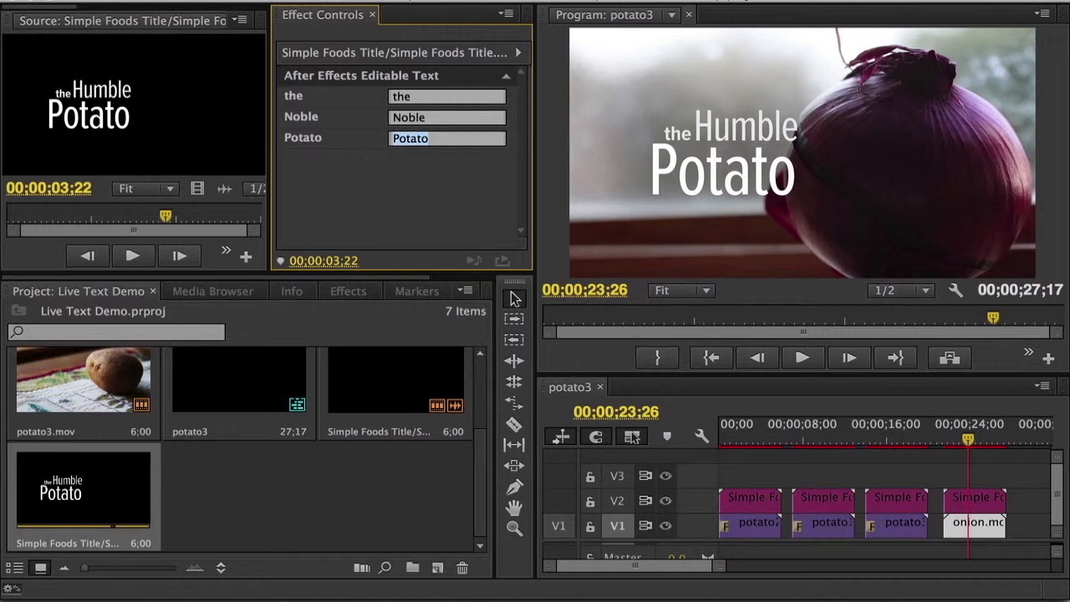
text(Onion)
key(Return)
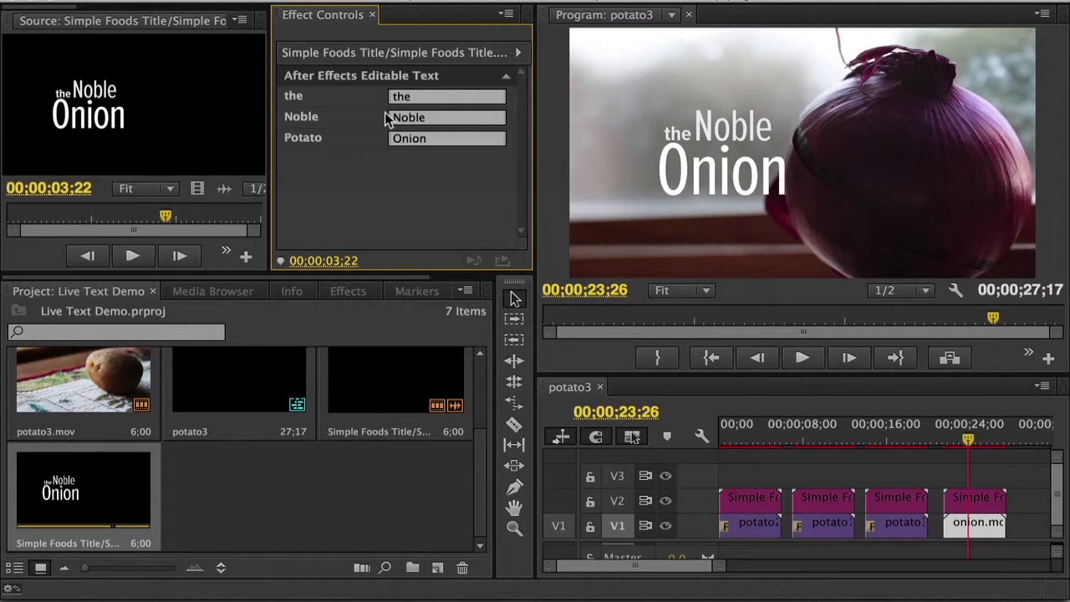
Step: Check the title over the onion clip and over each of the three potato clips in the sequence
drag(936, 440, 966, 450)
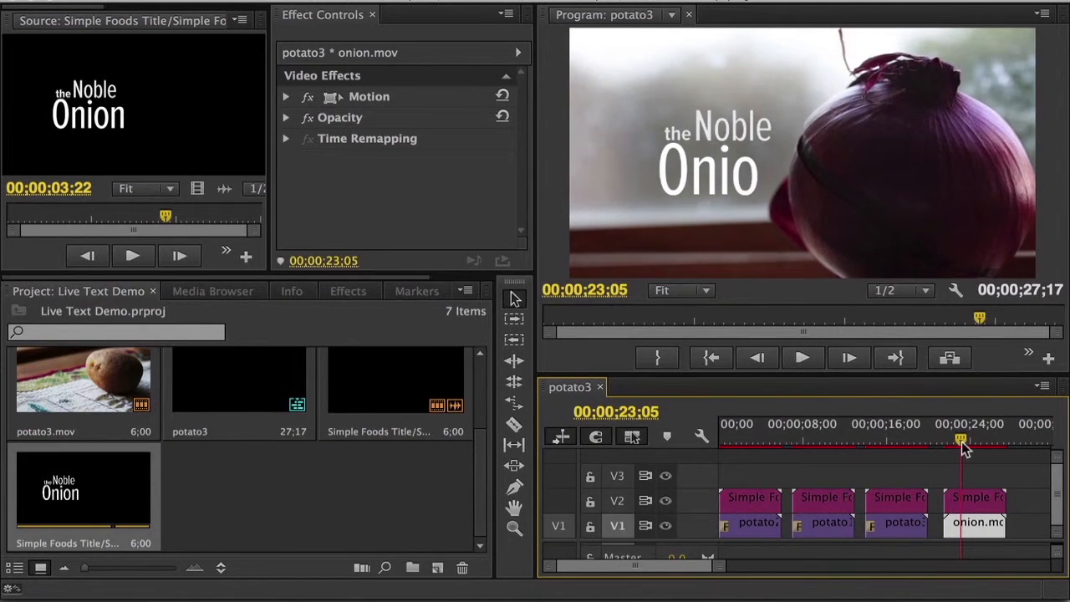
click(887, 441)
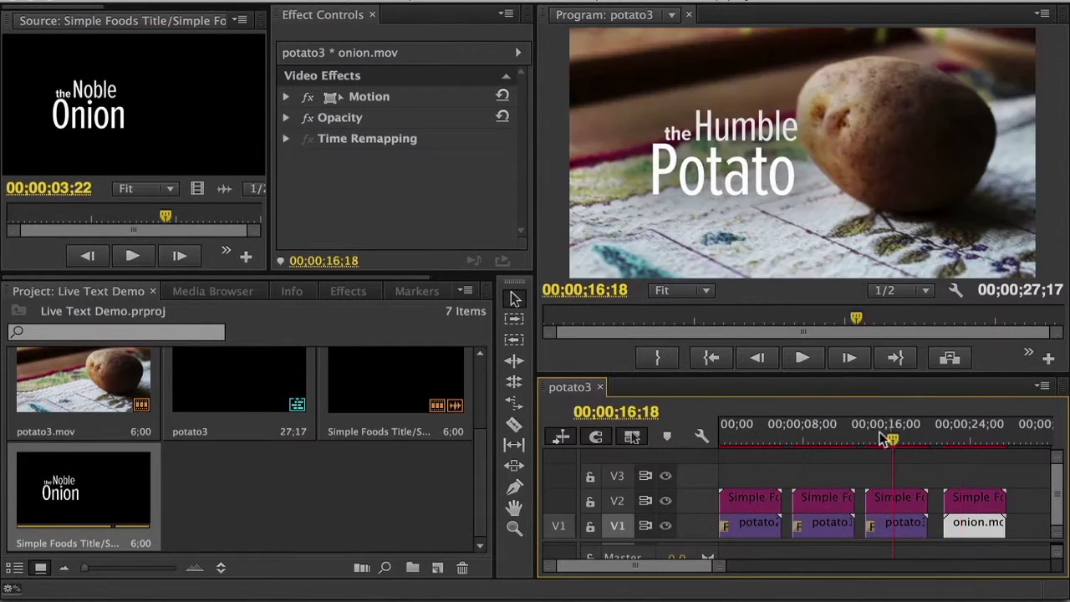
click(823, 438)
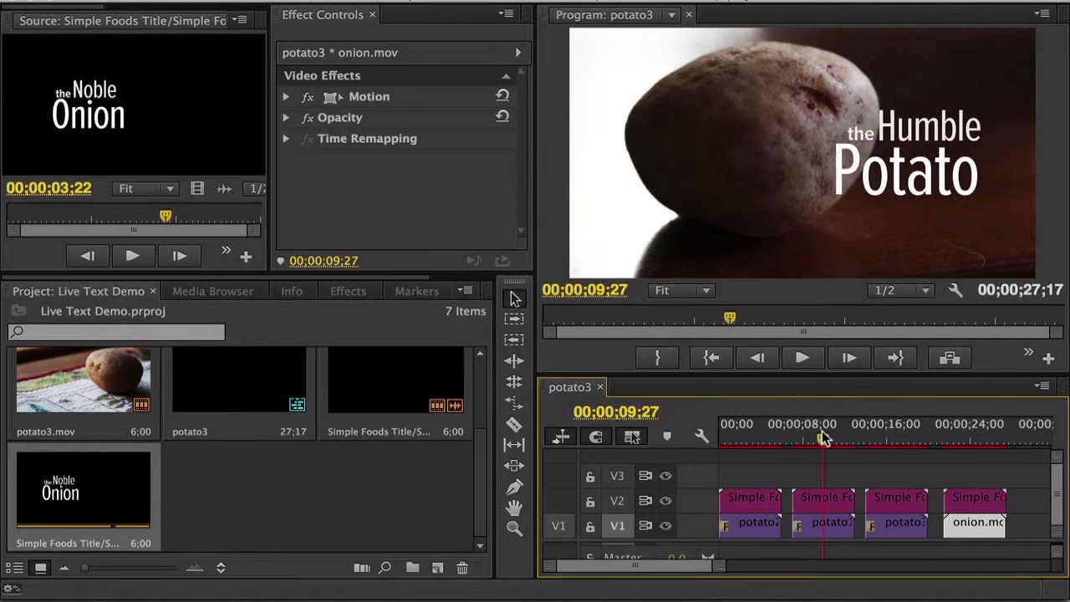
click(756, 439)
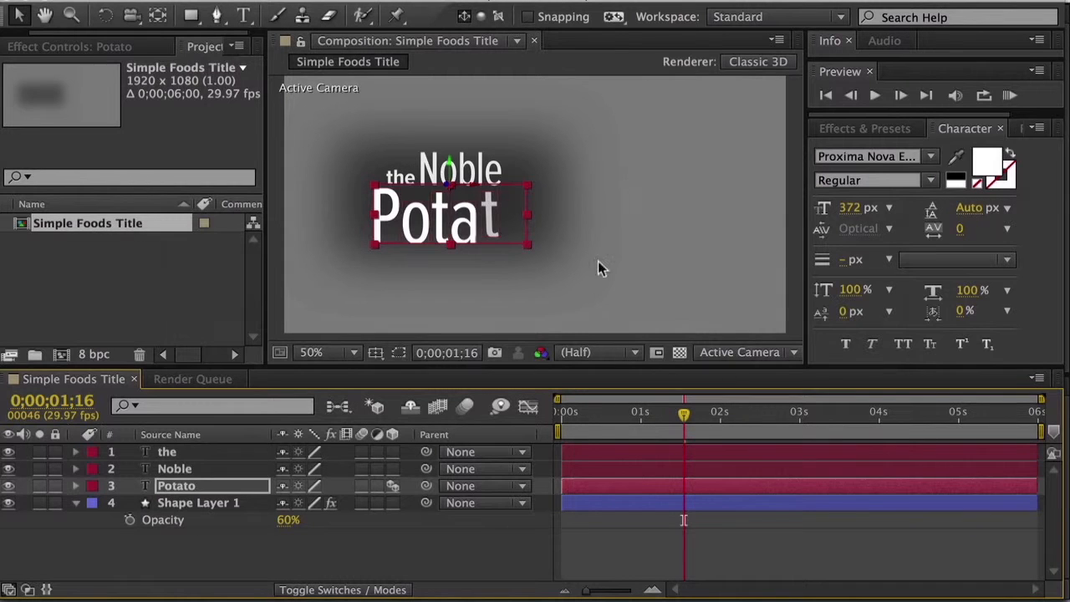
Step: Switch to After Effects and set the Potato text layer's font to Kepler Std, Light Condensed Display, viewing the composition at 0;00;02;17
drag(633, 413, 767, 437)
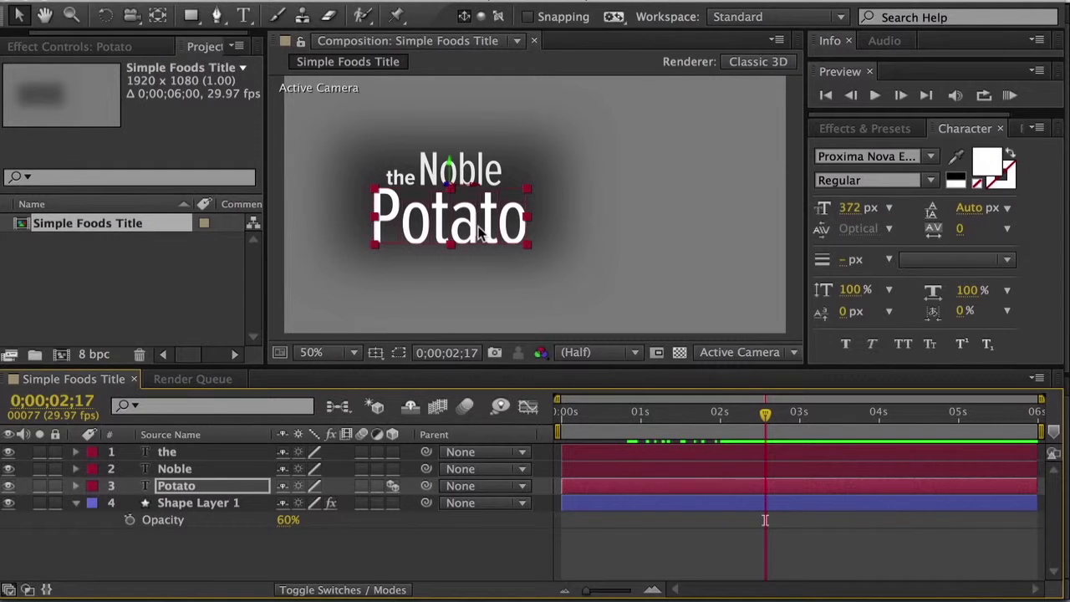
click(893, 157)
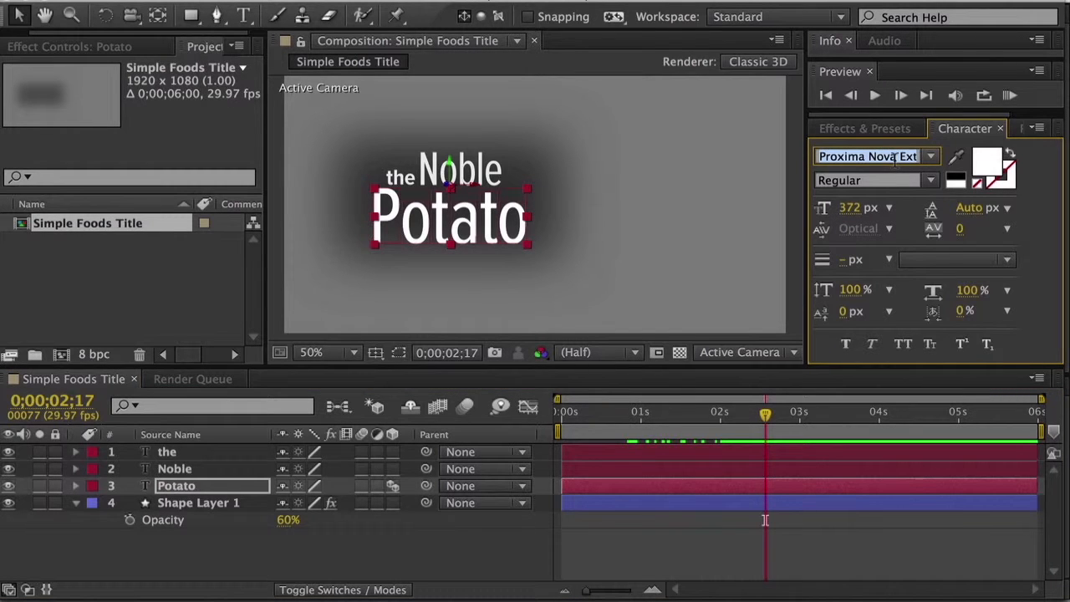
text(Kepler Std)
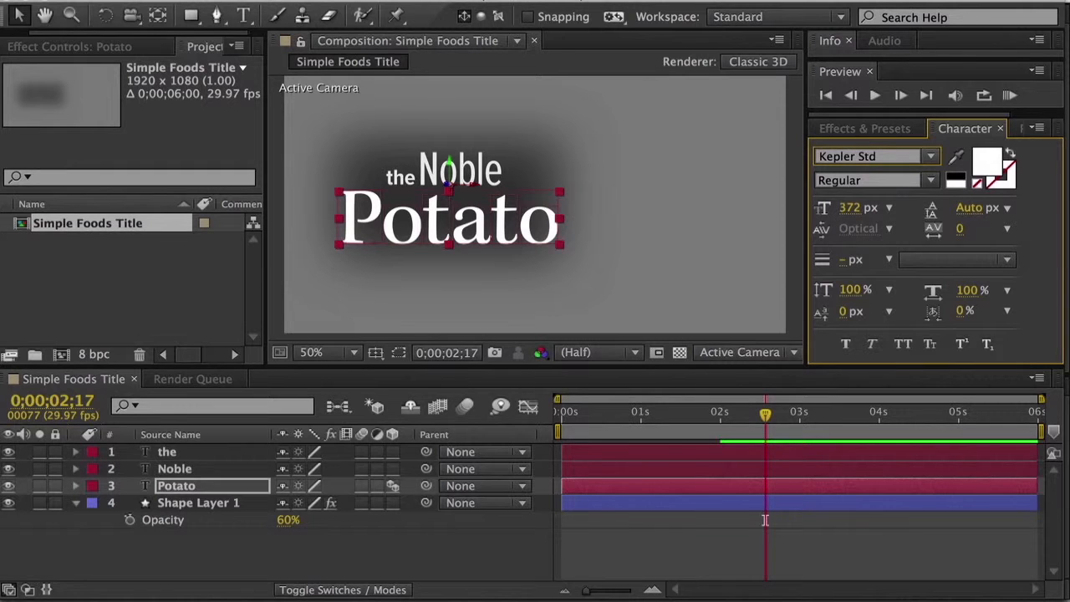
click(930, 179)
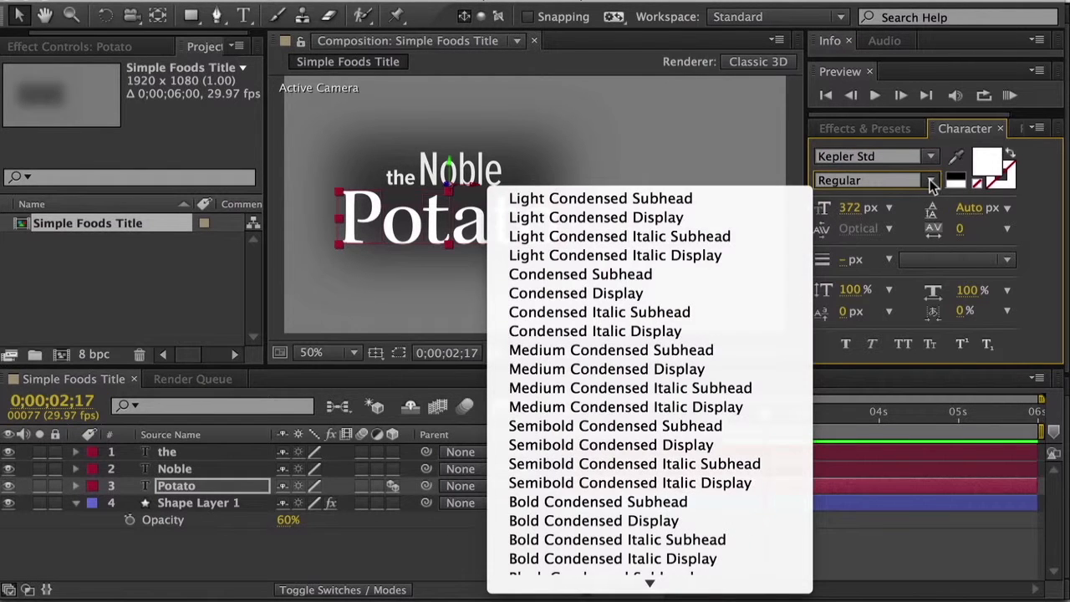
click(716, 220)
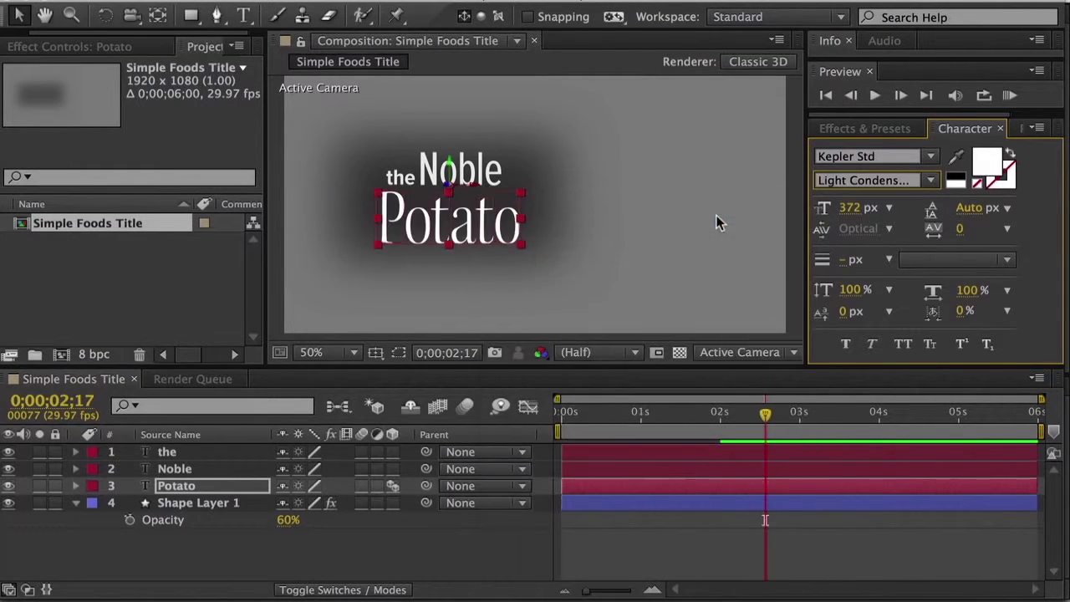
Step: Return to Premiere Pro and check the updated title font across the potato clips and the onion clip
key(super+Tab)
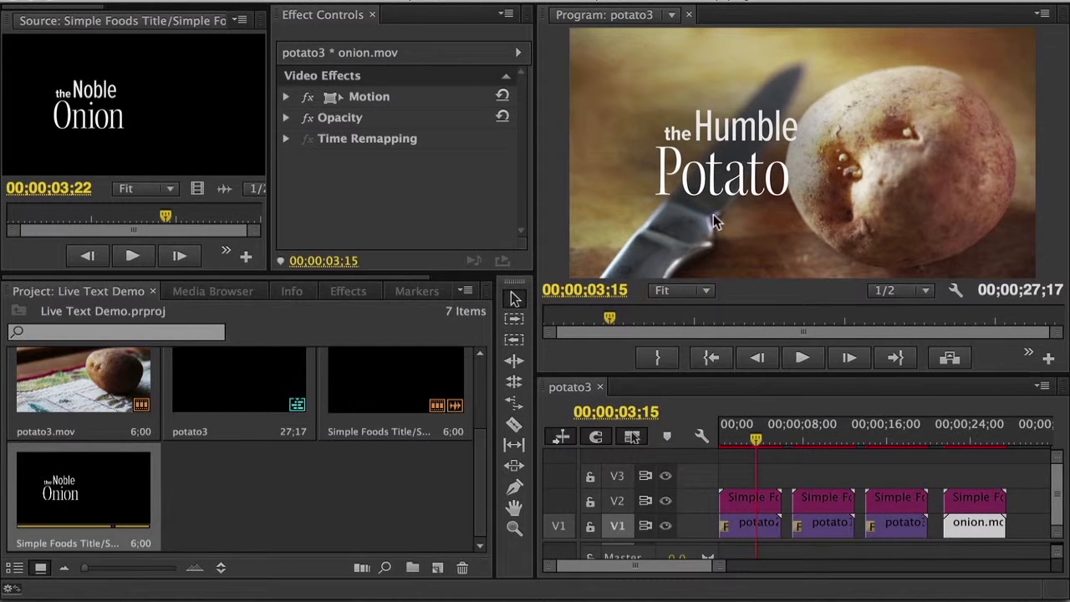
drag(726, 431, 980, 458)
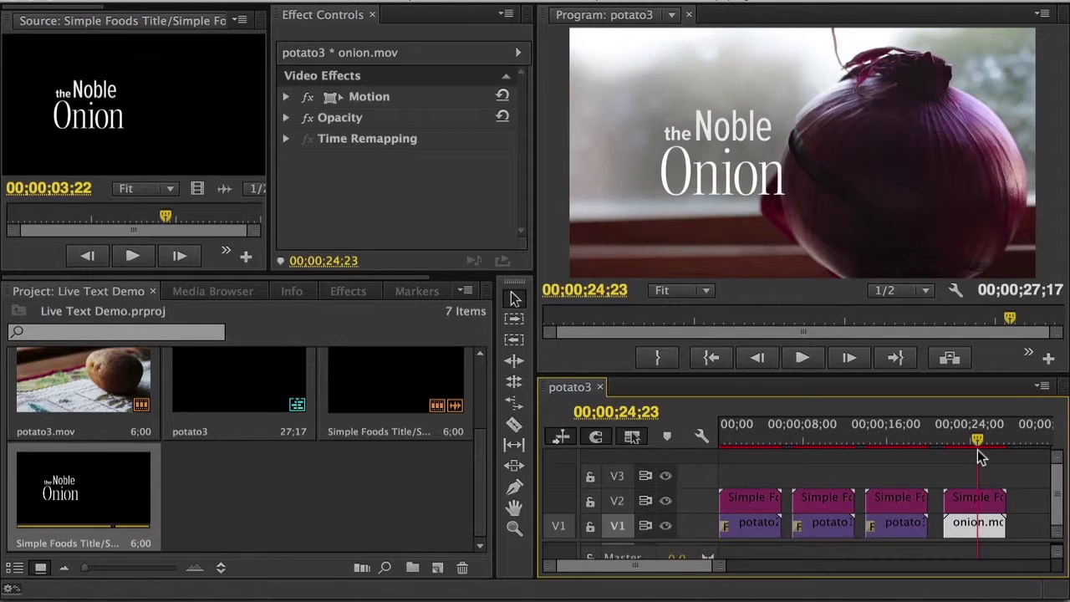
click(899, 434)
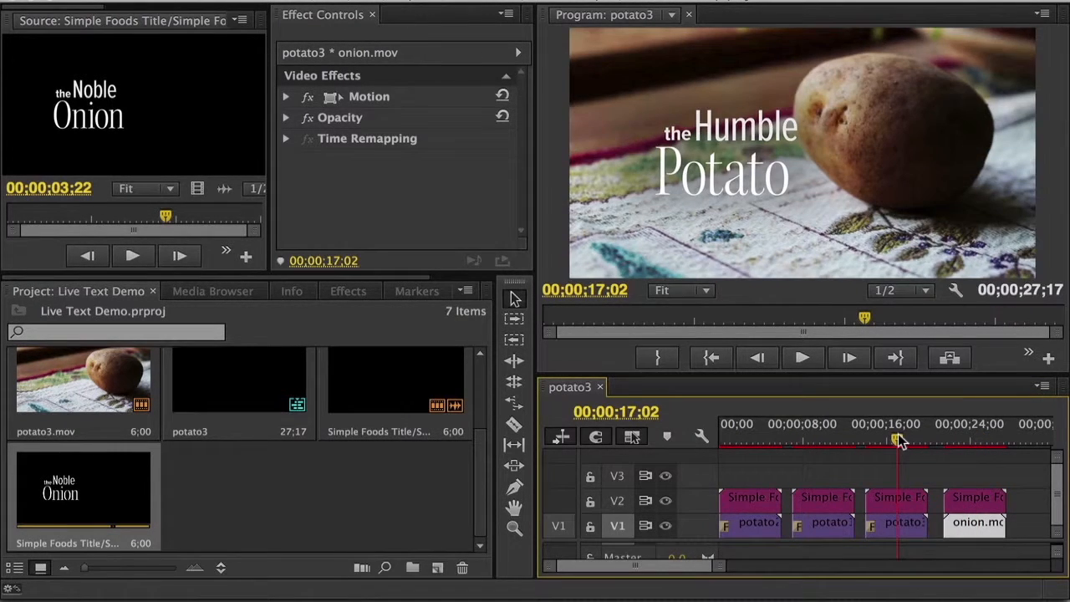